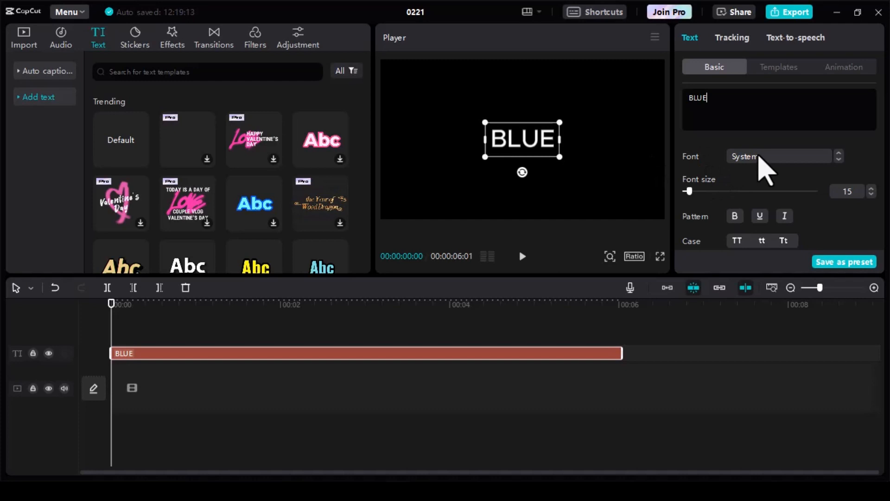
Step: Set the BLUE text's font to Poppins-Bold and enlarge it until its box spans the full frame height
left_click(753, 162)
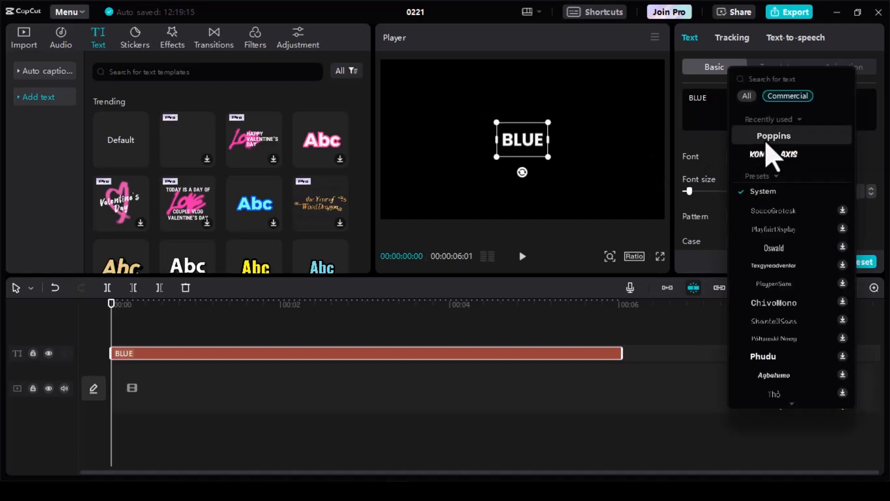
left_click(766, 139)
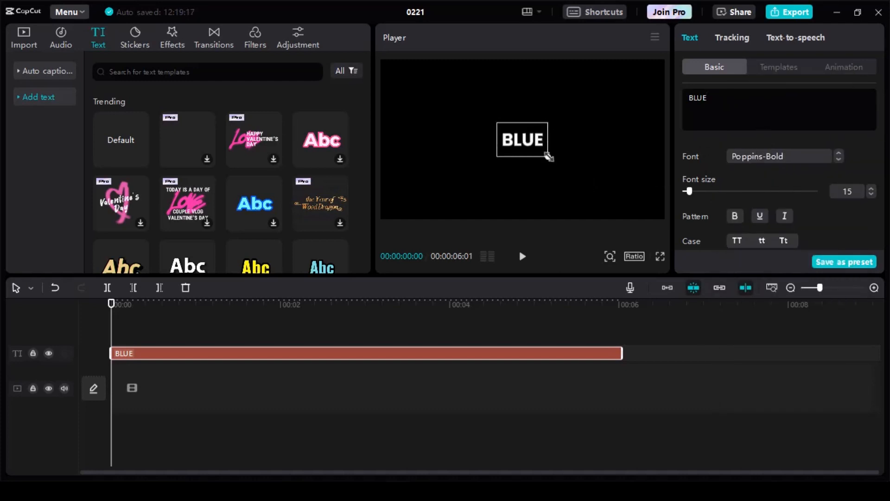
left_click_drag(548, 156, 695, 225)
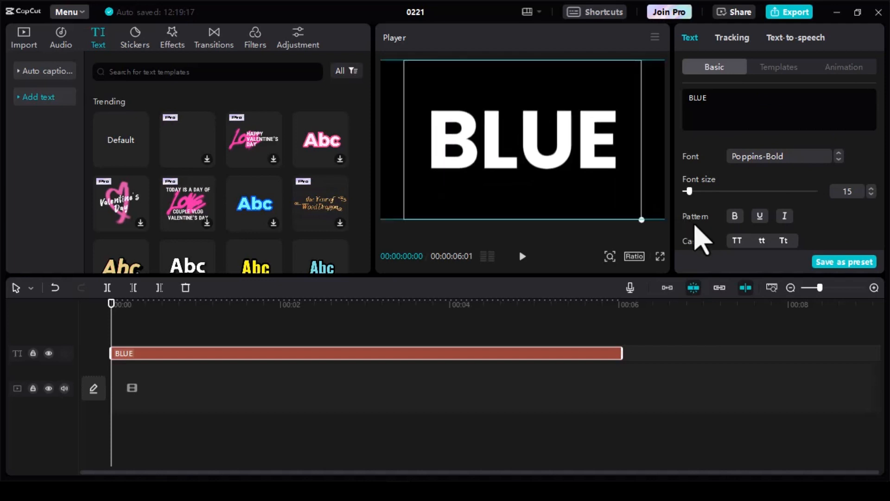
left_click(177, 319)
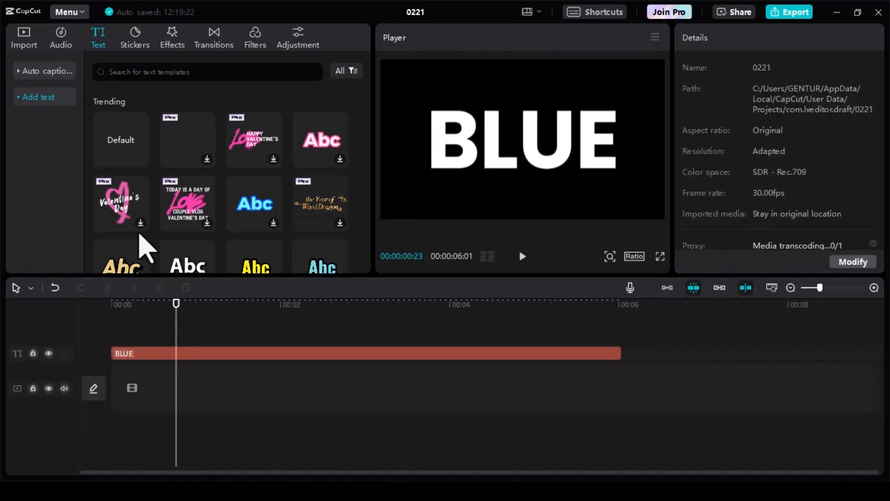
Step: Add the stock green screen clip with the hand touch and arrow click animation to the main track beneath the text
left_click(24, 38)
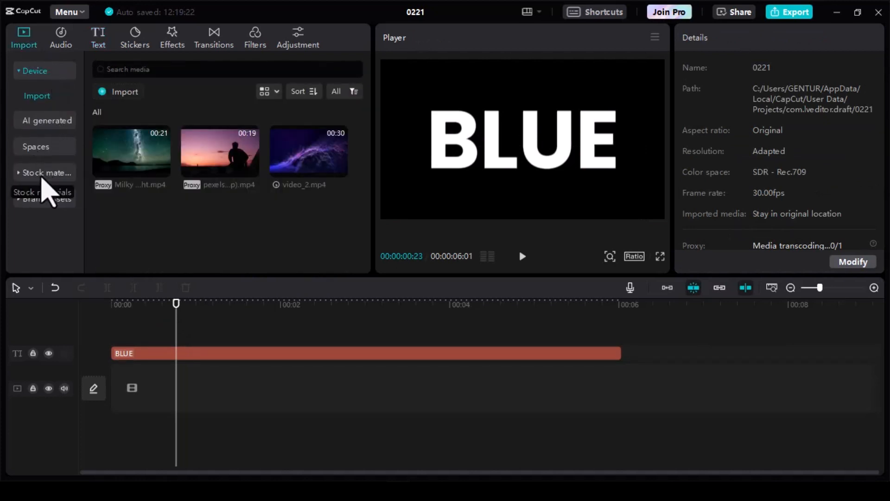
left_click(63, 177)
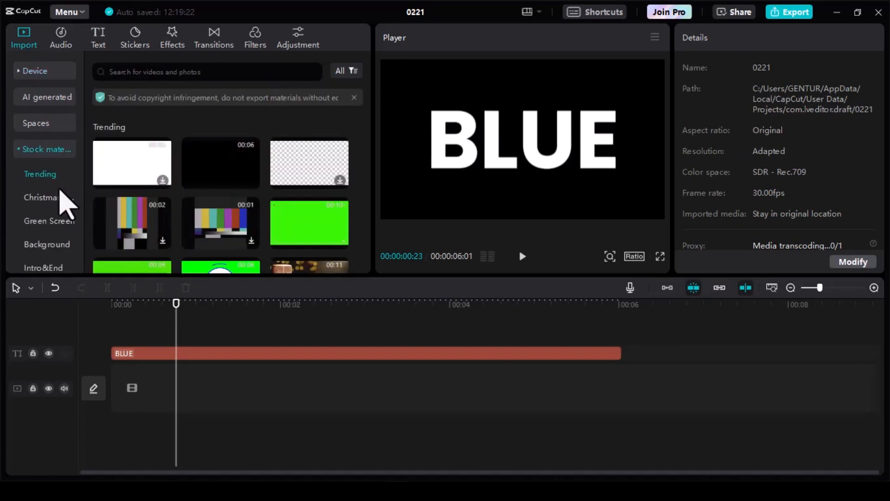
scroll(287, 227, "down", 5)
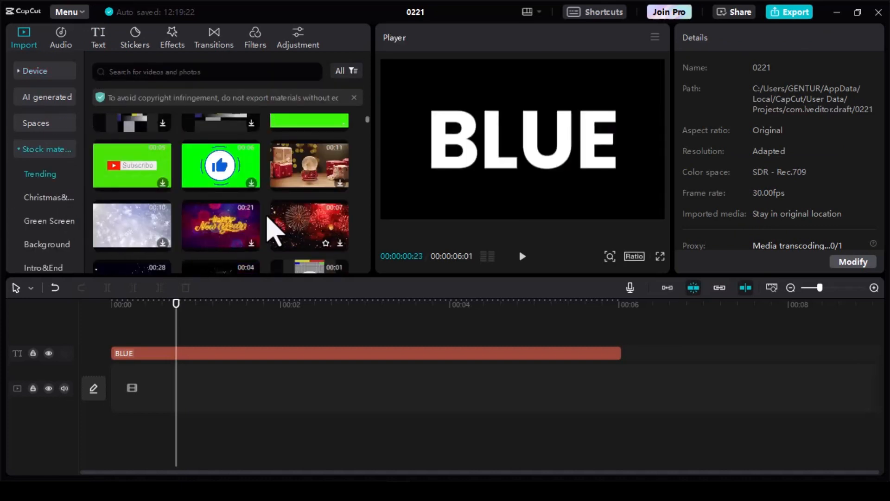
left_click(52, 245)
left_click(40, 175)
left_click(58, 222)
scroll(311, 226, "down", 5)
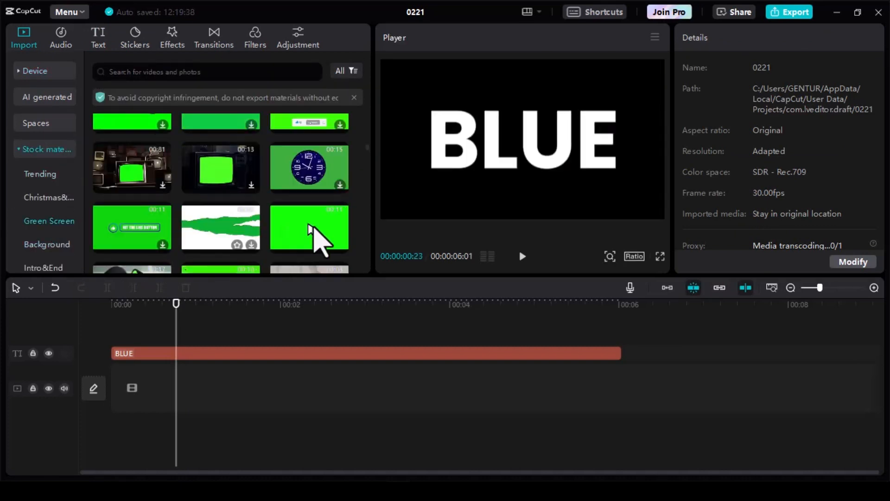
left_click_drag(312, 227, 143, 388)
Step: Freeze the green screen clip's opening frame, extend the freeze to the end of the text clip, and remove the remaining footage
left_click_drag(177, 304, 110, 309)
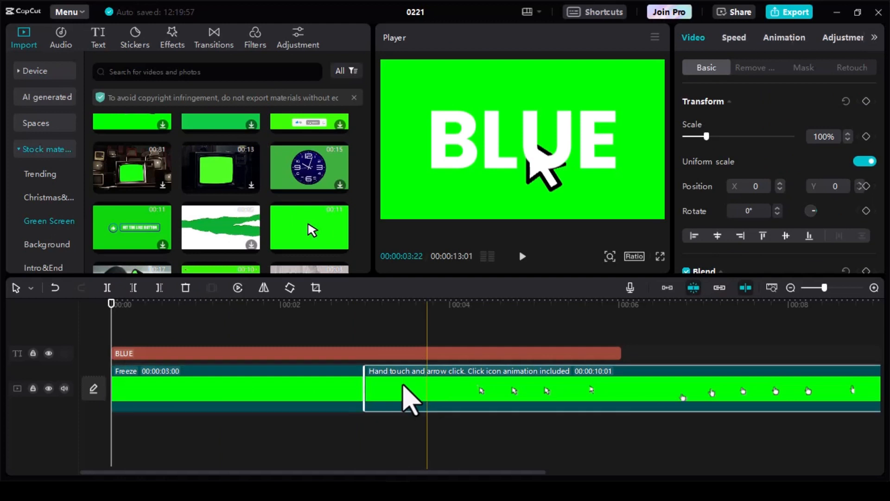
left_click_drag(407, 397, 616, 378)
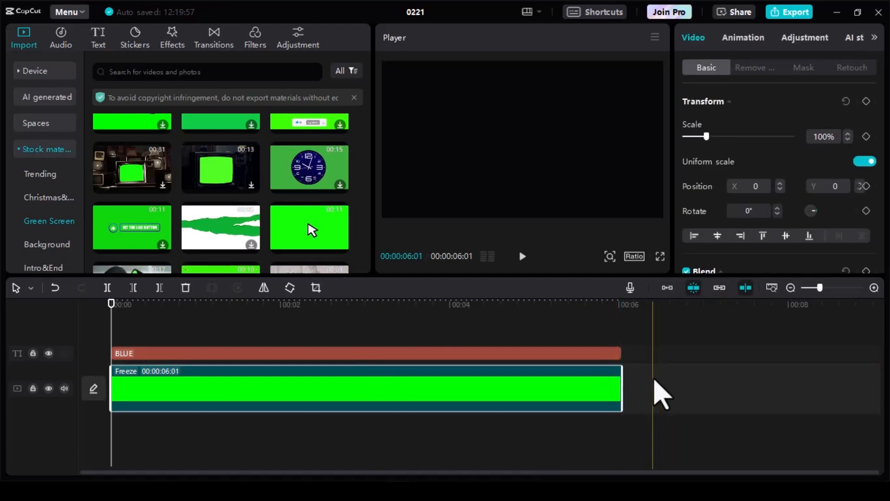
left_click(517, 307)
Step: Change the BLUE text's fill color to a fully saturated blue
left_click(510, 354)
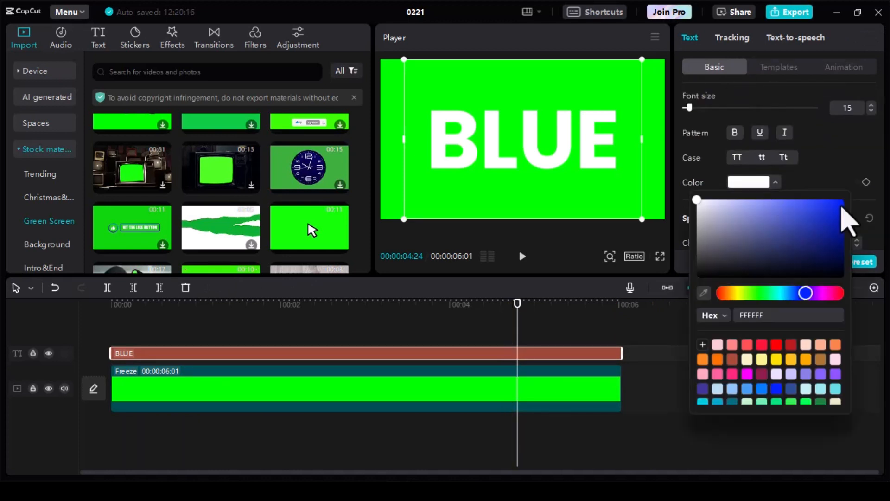
left_click(843, 202)
left_click(875, 157)
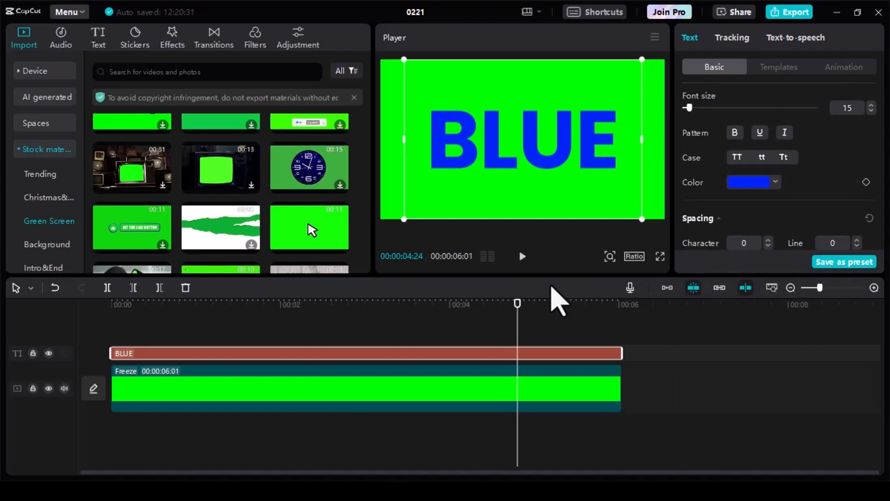
left_click(649, 350)
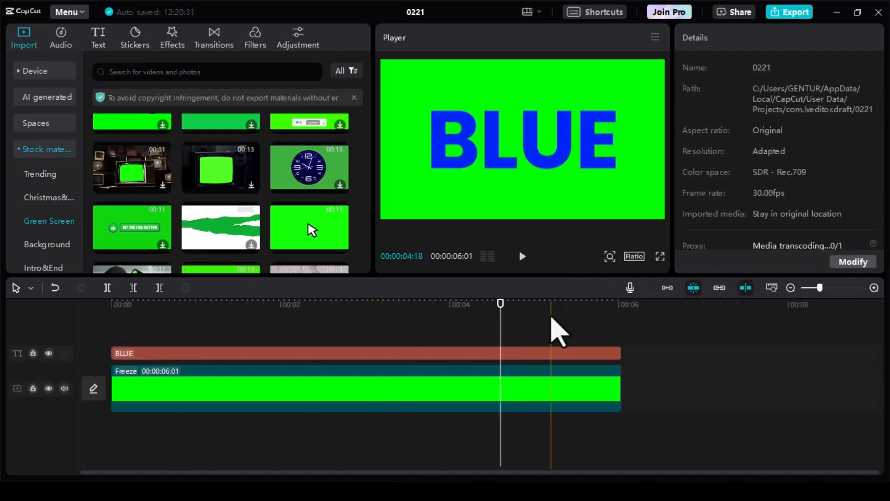
Step: Combine the BLUE text and the green freeze clip into one compound clip
left_click_drag(549, 316, 495, 395)
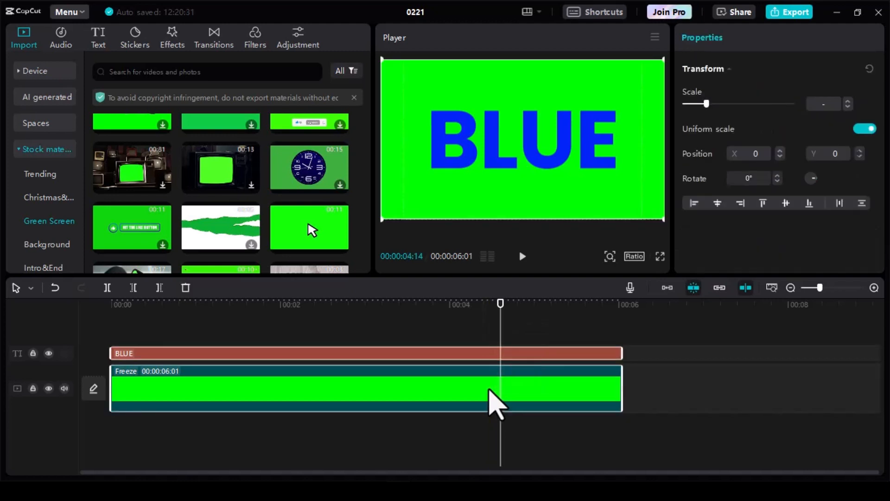
right_click(495, 402)
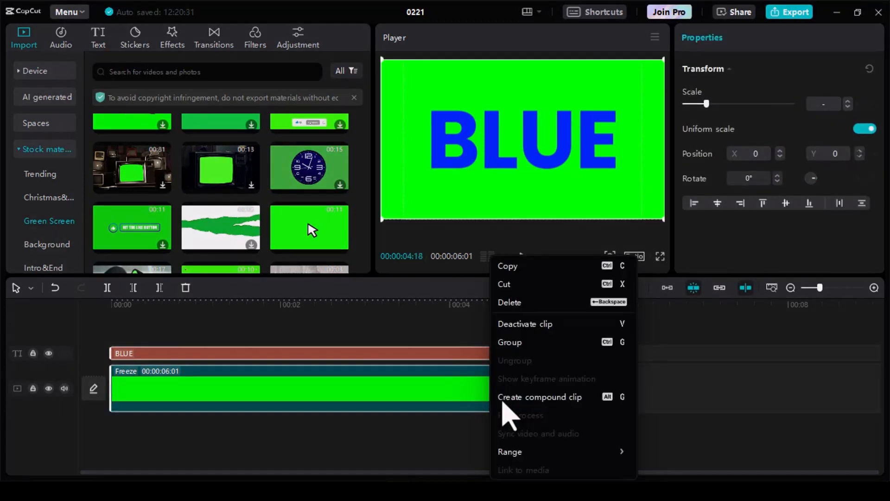
left_click(503, 399)
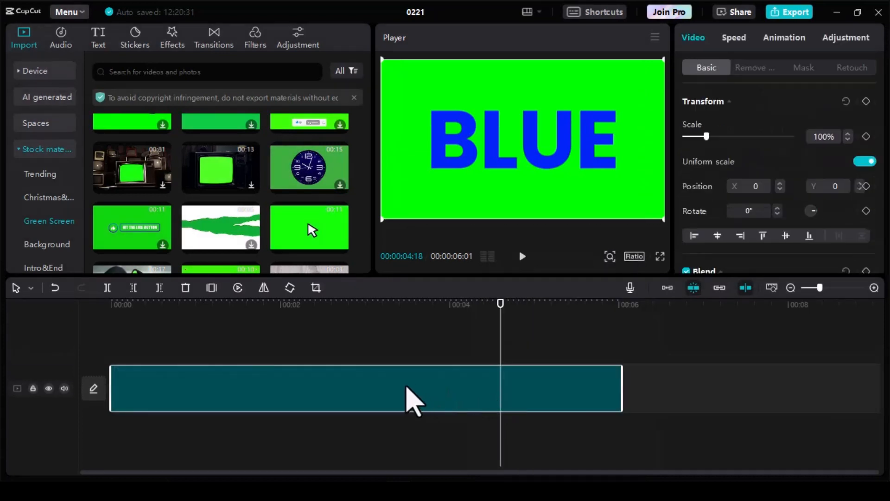
Step: Add video_2.mp4 to the timeline from its start and place the compound clip on the track above it
left_click(39, 71)
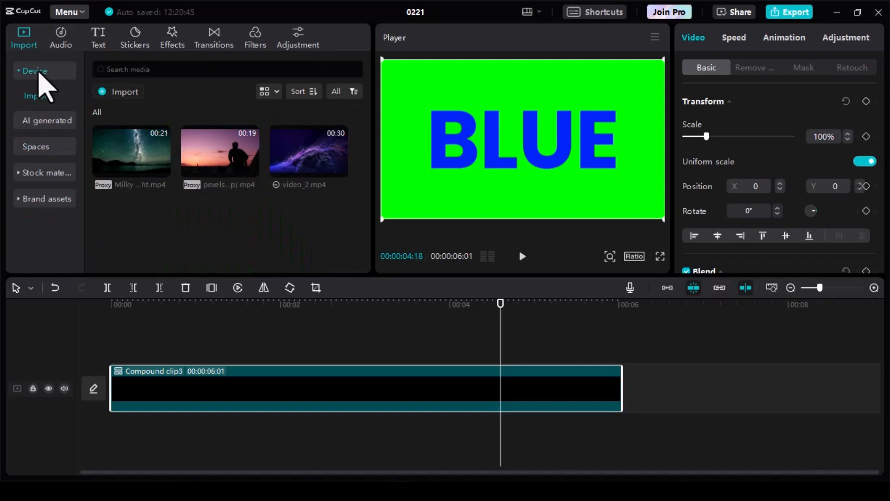
left_click_drag(308, 155, 130, 355)
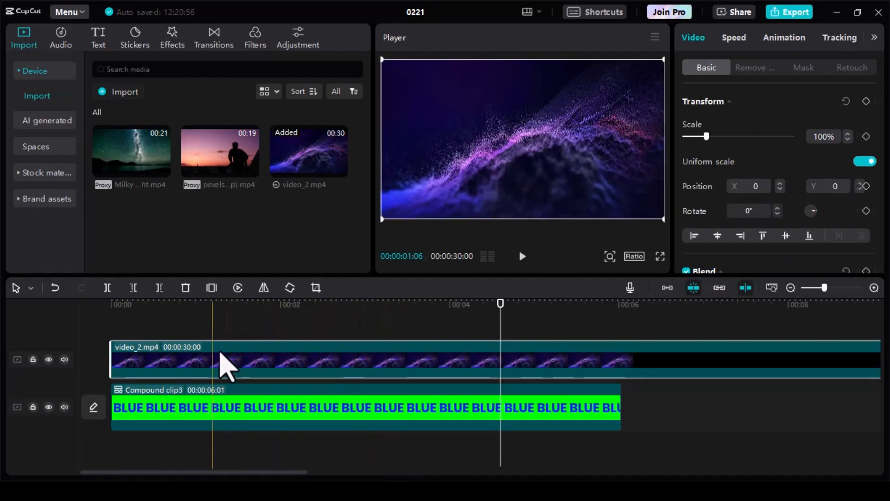
left_click_drag(211, 409, 213, 323)
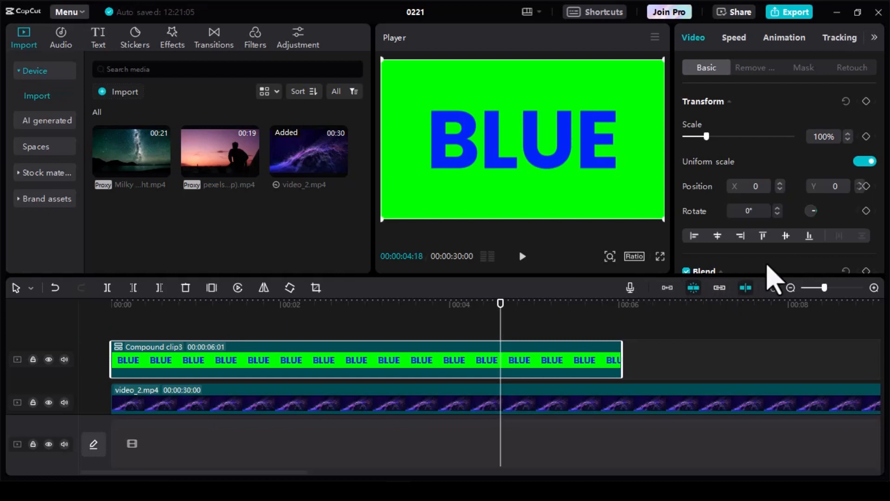
Step: Check the Arrange layers option in the project settings and leave without saving
left_click(814, 356)
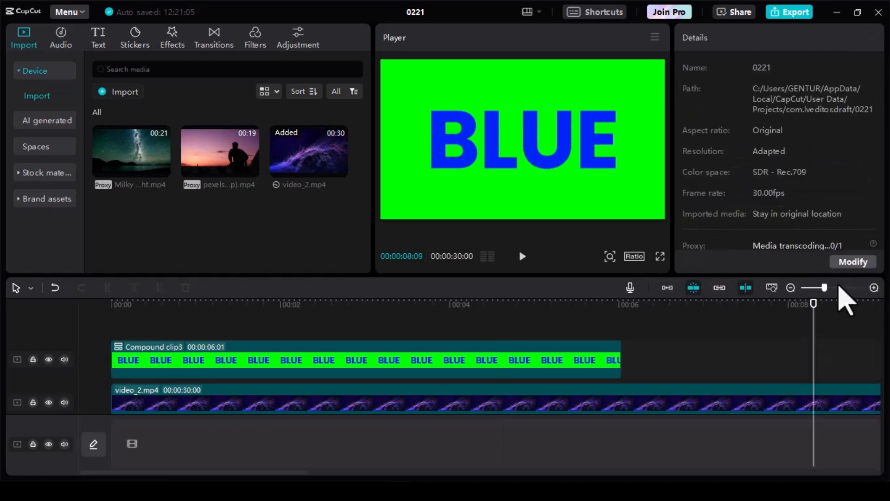
left_click(849, 264)
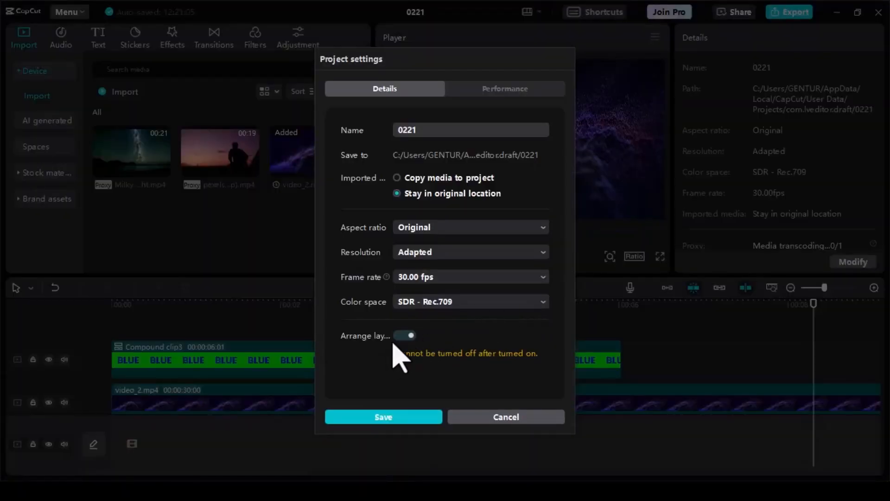
left_click(493, 418)
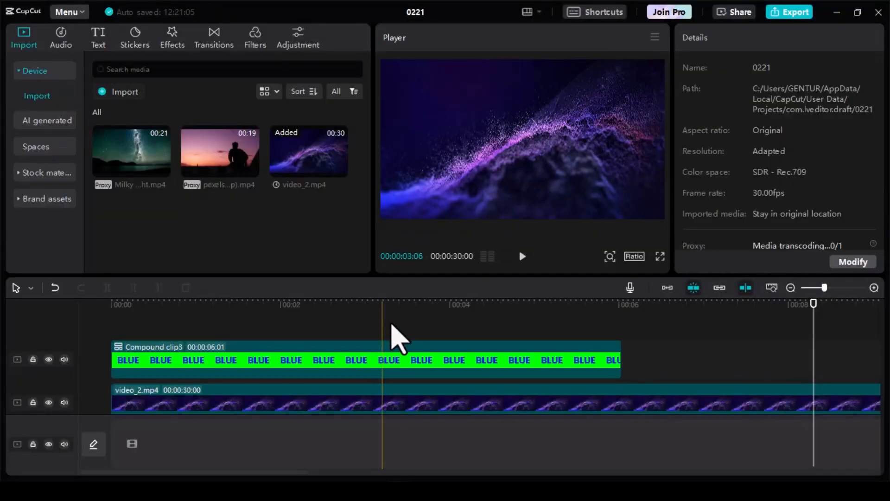
Step: Move video_2.mp4 down onto the main track, starting at the beginning of the timeline
scroll(407, 371, "down", 2)
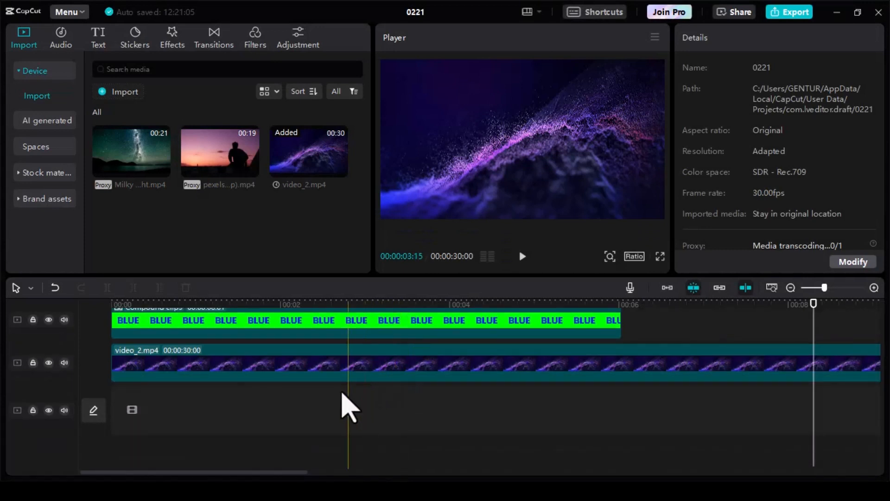
left_click(209, 369)
scroll(201, 399, "up", 2)
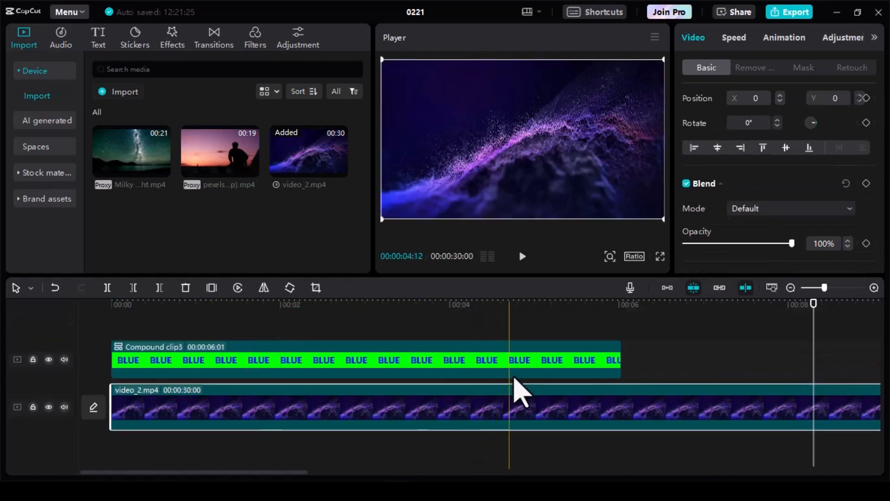
Step: Split video_2.mp4 at the end of the compound clip and delete the remaining part
left_click(626, 398)
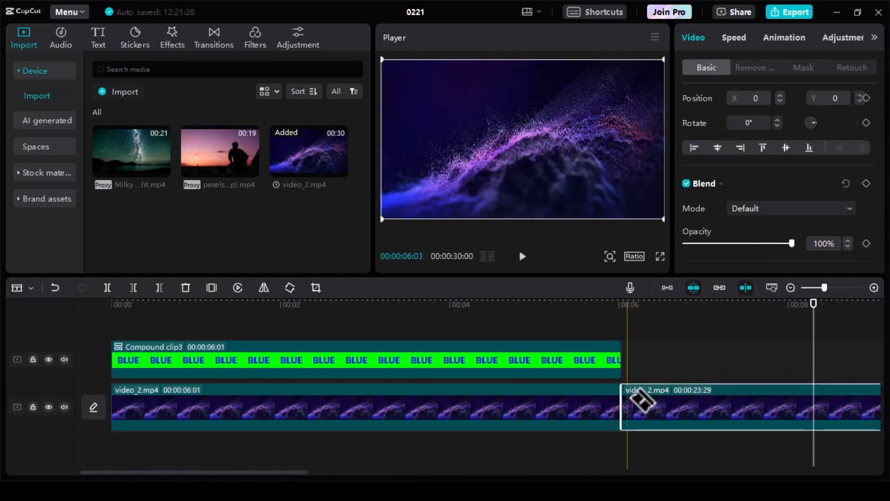
key("a")
key("Delete")
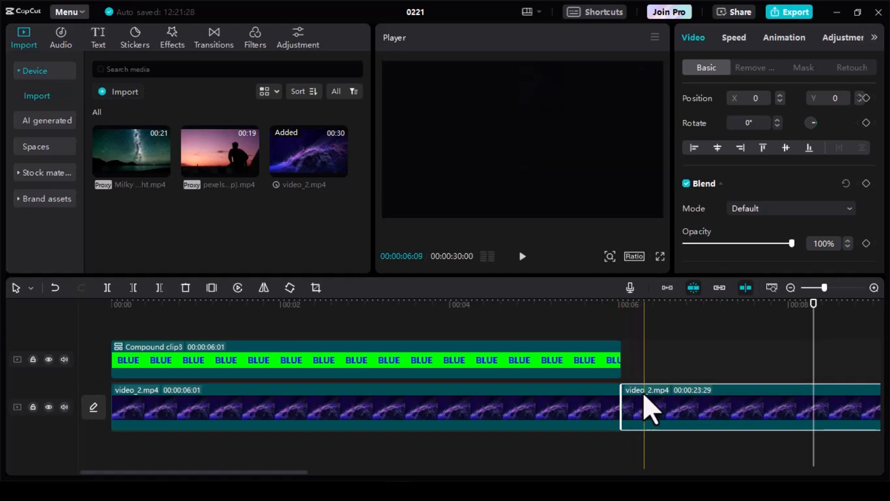
left_click(439, 310)
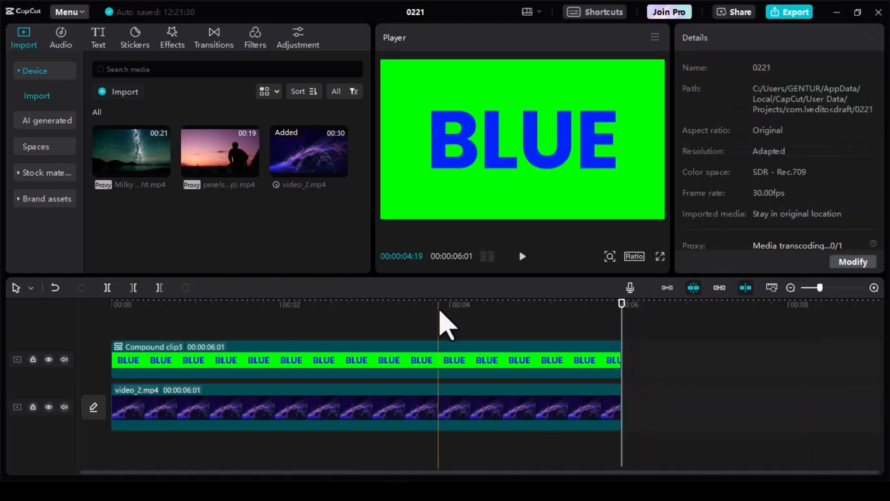
Step: Apply a chroma key to the compound clip, picking the blue of the letters, with intensity 73 and shadow 20
left_click(487, 360)
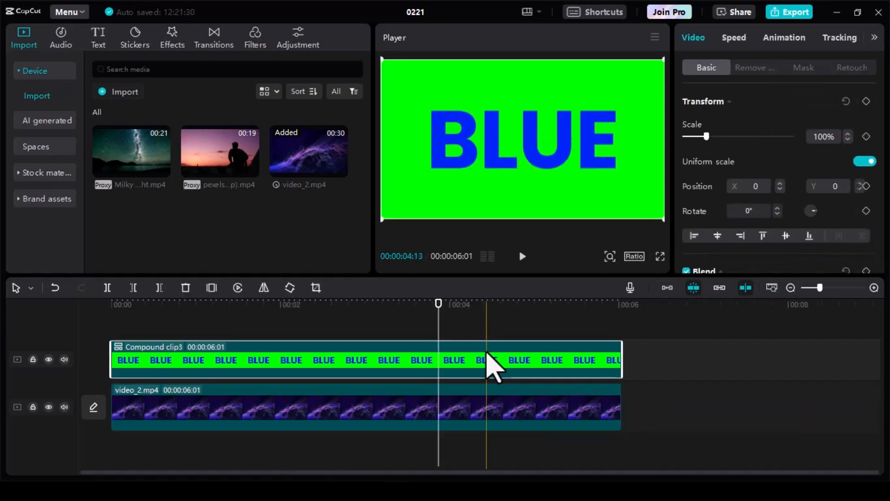
left_click(754, 69)
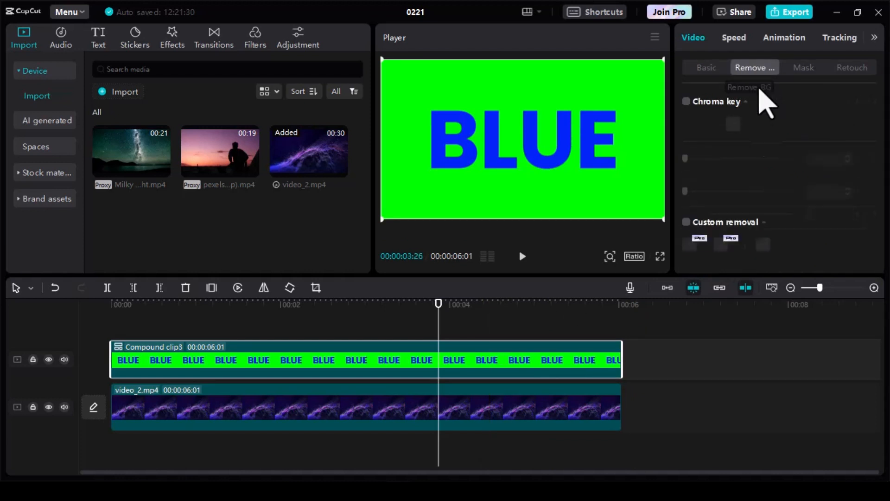
left_click(686, 102)
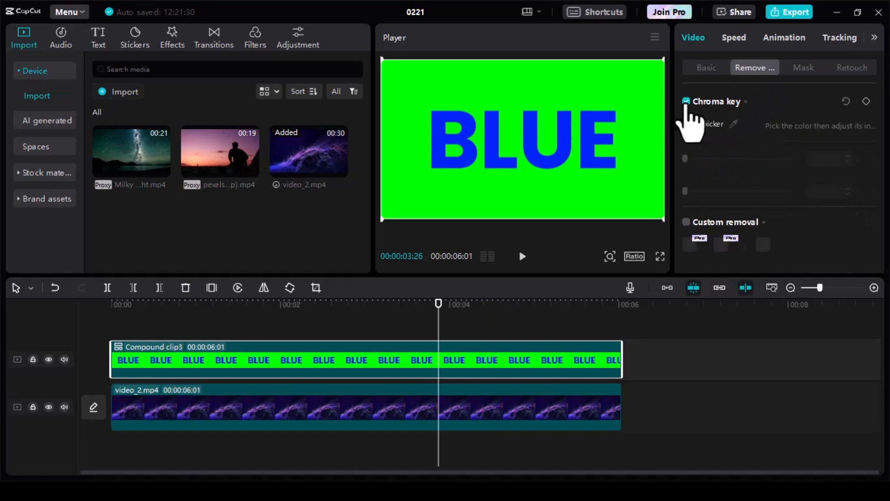
left_click(734, 124)
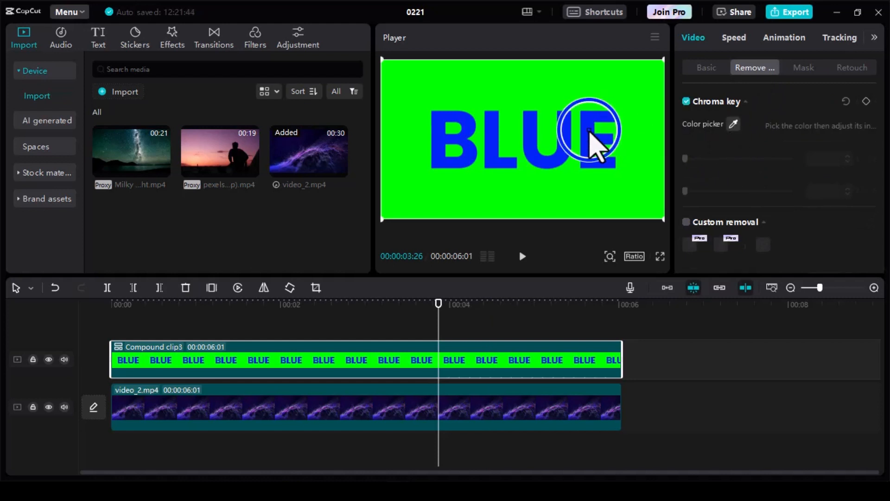
left_click(588, 131)
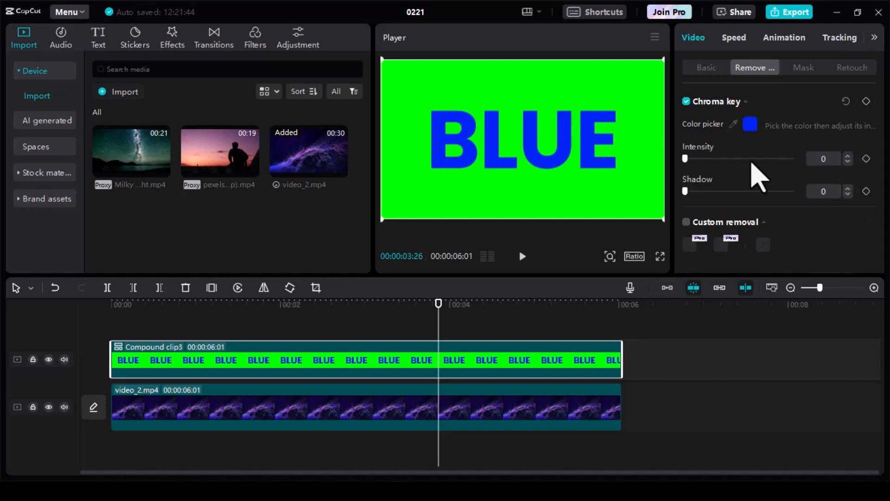
left_click(763, 159)
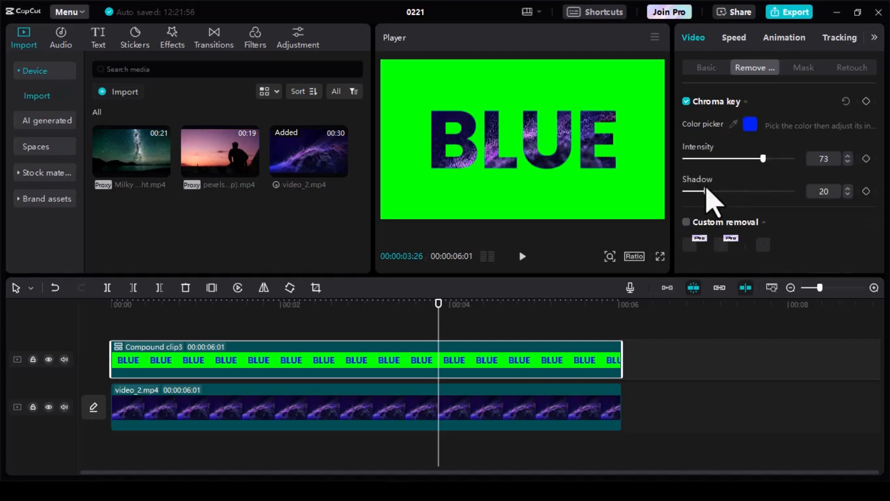
Step: Preview the keyed text full screen and export the video as a 1080P H.264 mp4 at 30fps
key("ctrl+shift+f")
key("Escape")
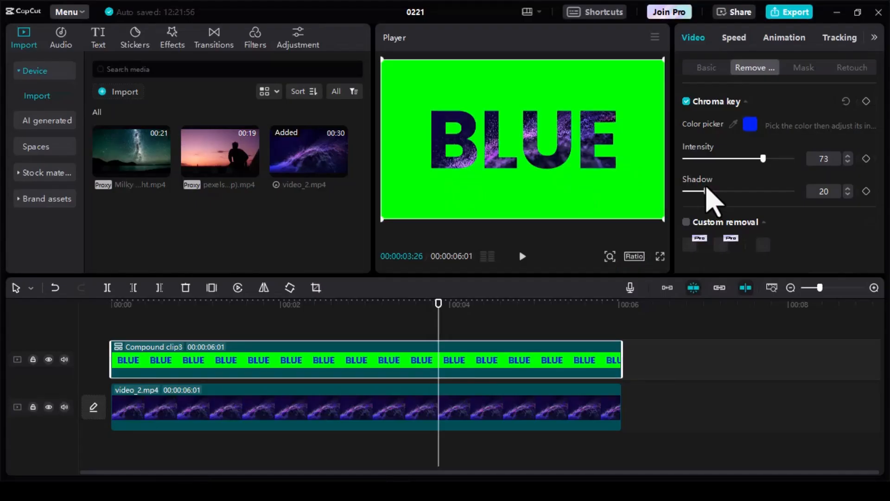
left_click(552, 315)
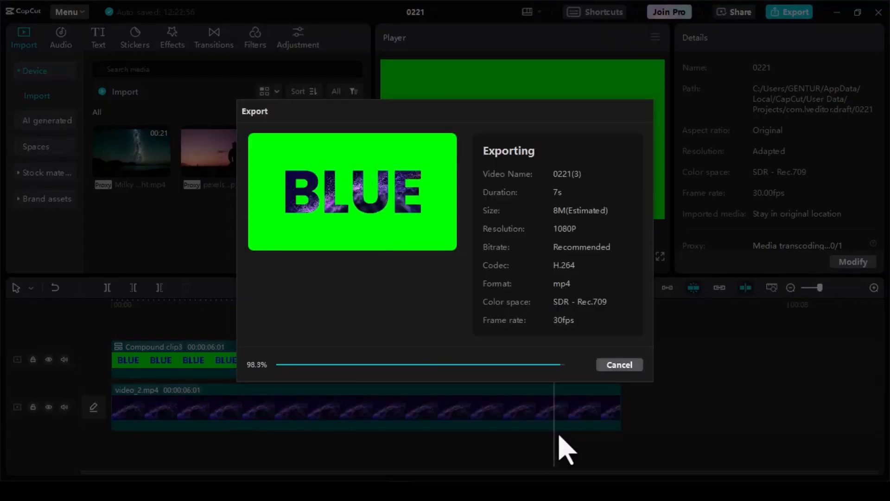
Step: Close the export dialog and import the exported 0221(3) video from the project folder into the media library
left_click(618, 438)
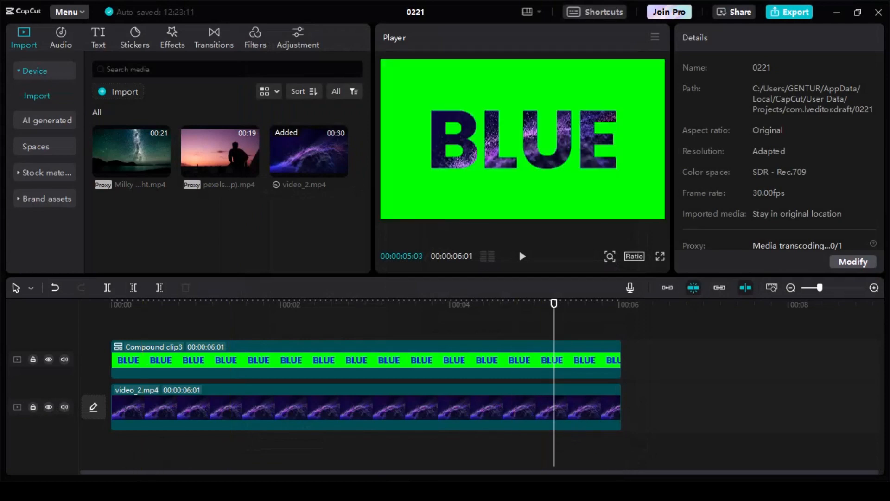
mouse_move(213, 491)
left_click(224, 452)
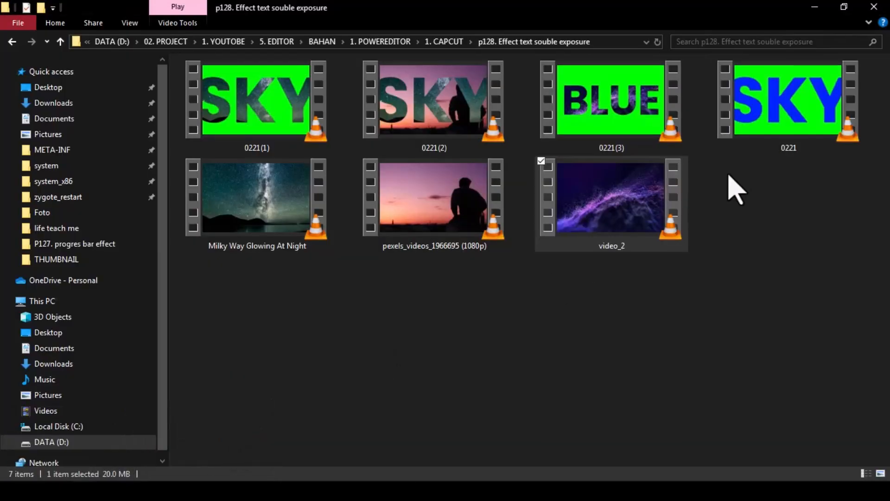
left_click_drag(611, 99, 259, 222)
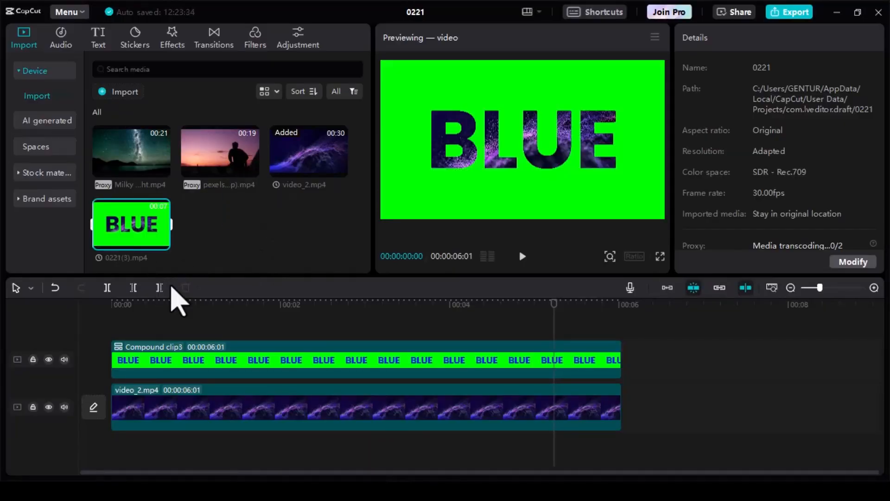
left_click(681, 371)
left_click(404, 363)
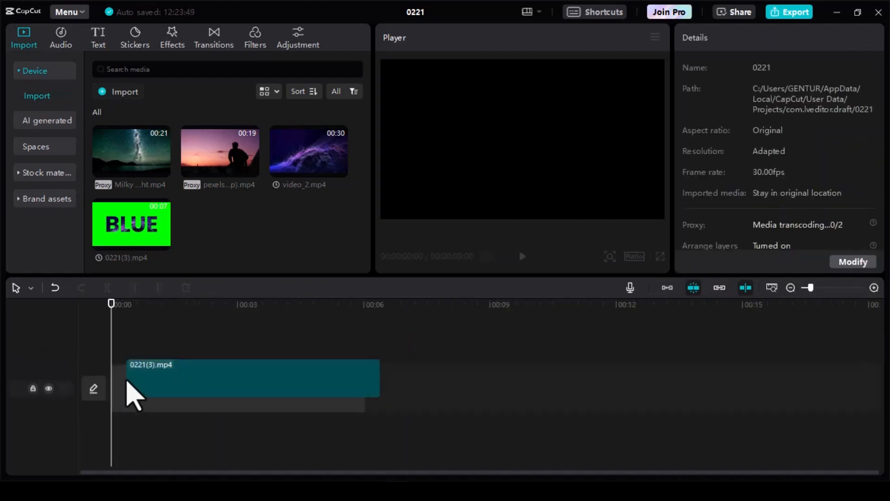
left_click_drag(132, 394, 134, 392)
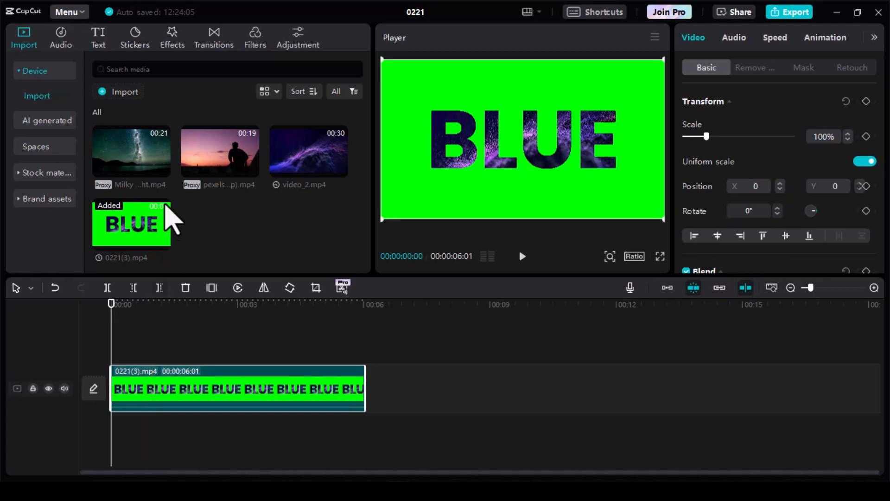
left_click_drag(218, 165, 192, 359)
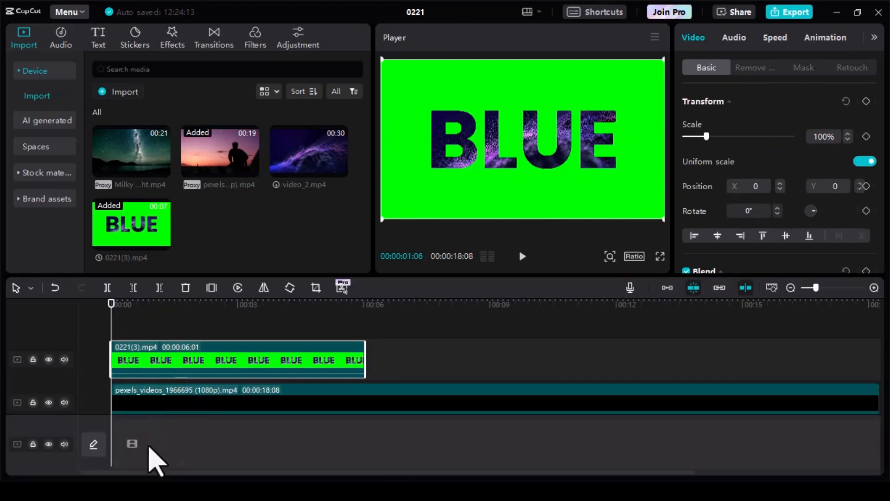
left_click(262, 396)
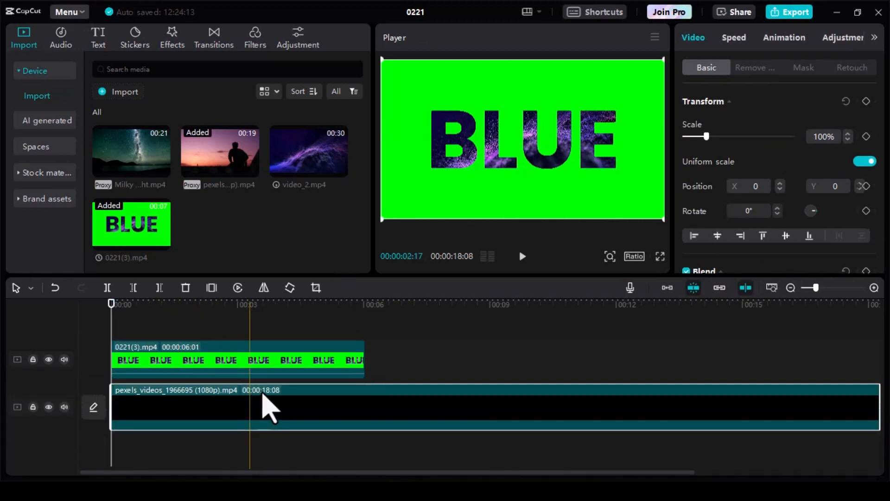
key("b")
left_click(367, 405)
key("a")
left_click(374, 404)
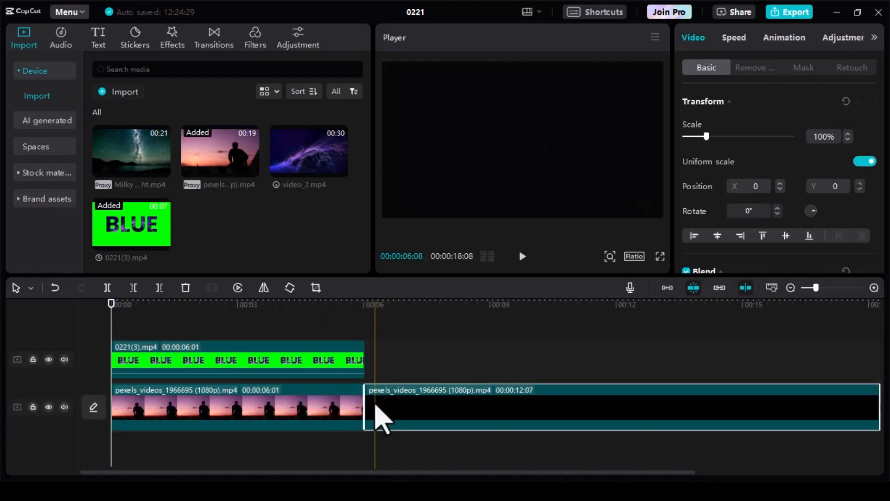
key("Delete")
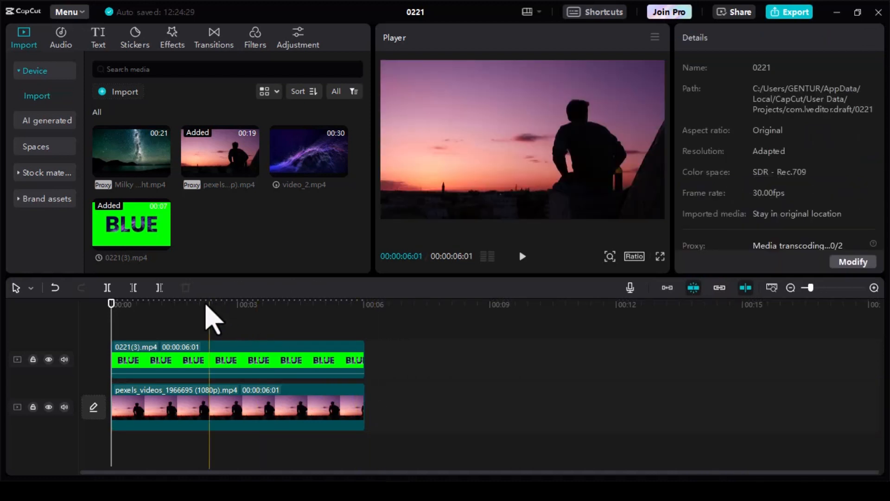
Step: Apply a chroma key to 0221(3).mp4, picking the green background, with intensity 74 and shadow 38
left_click_drag(208, 310, 156, 311)
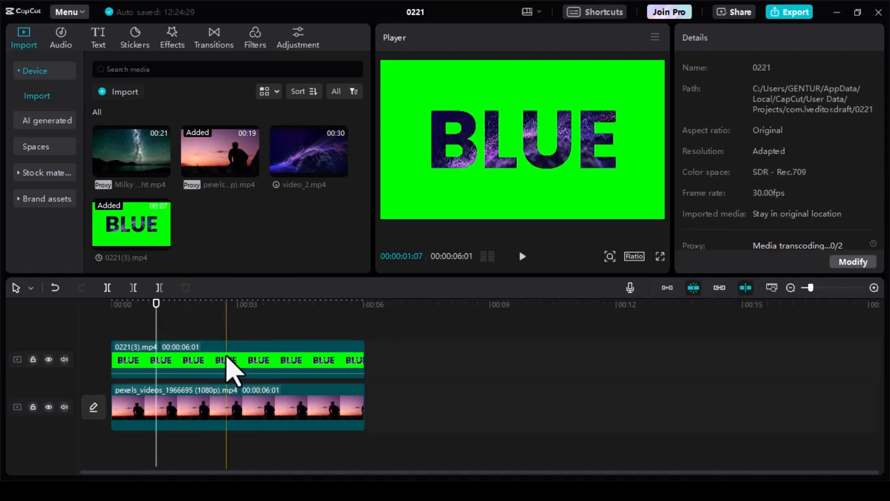
left_click(234, 367)
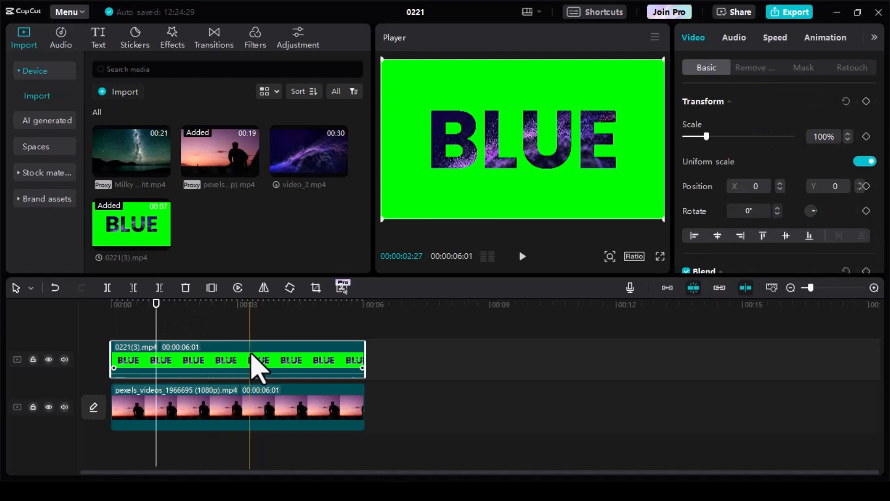
left_click(751, 67)
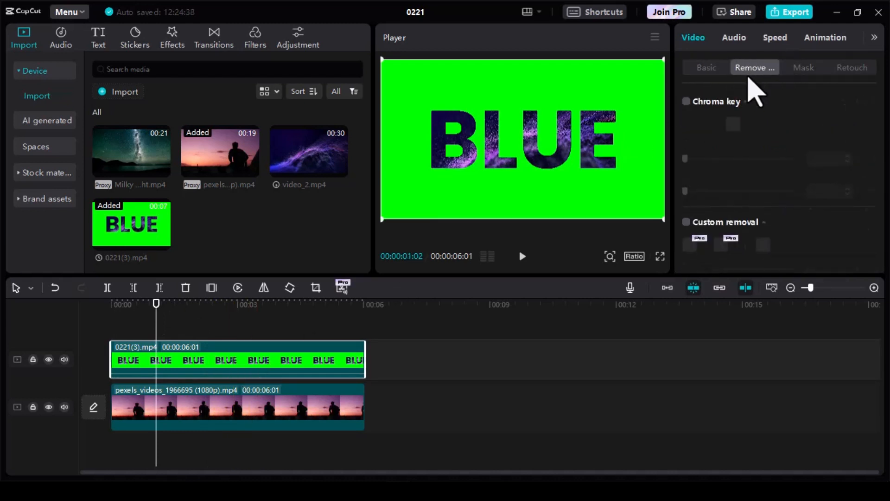
left_click(686, 101)
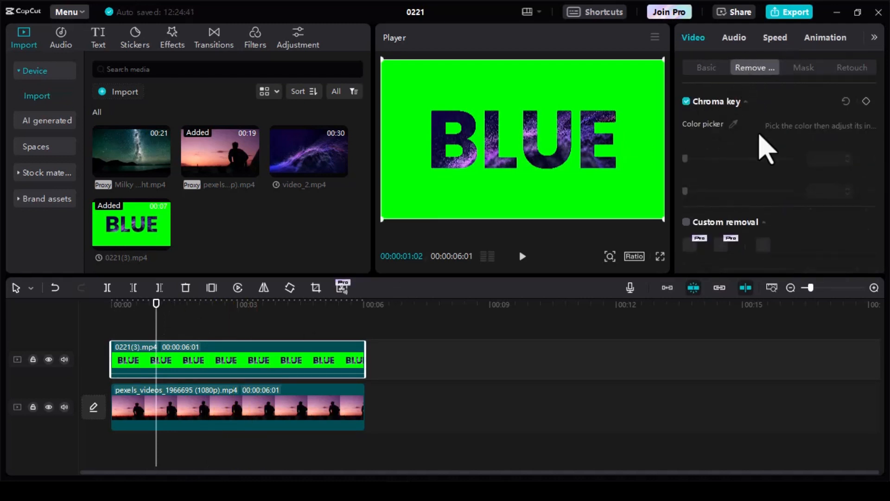
left_click(732, 124)
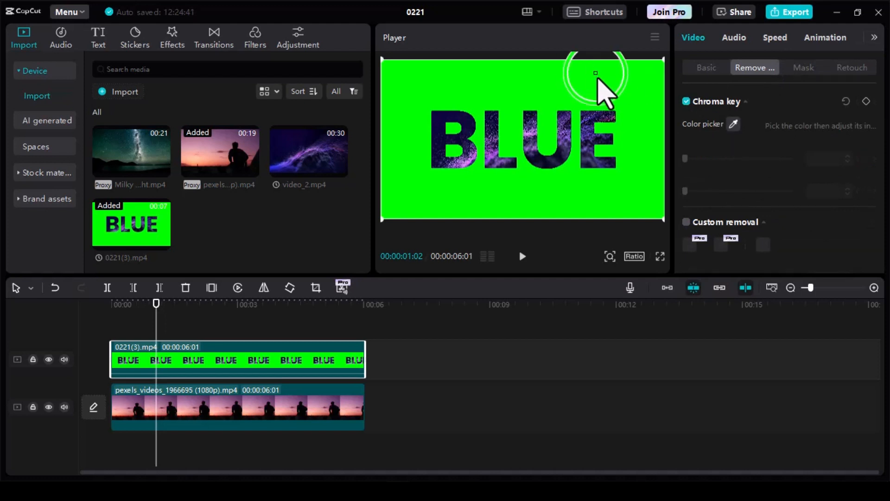
left_click(602, 95)
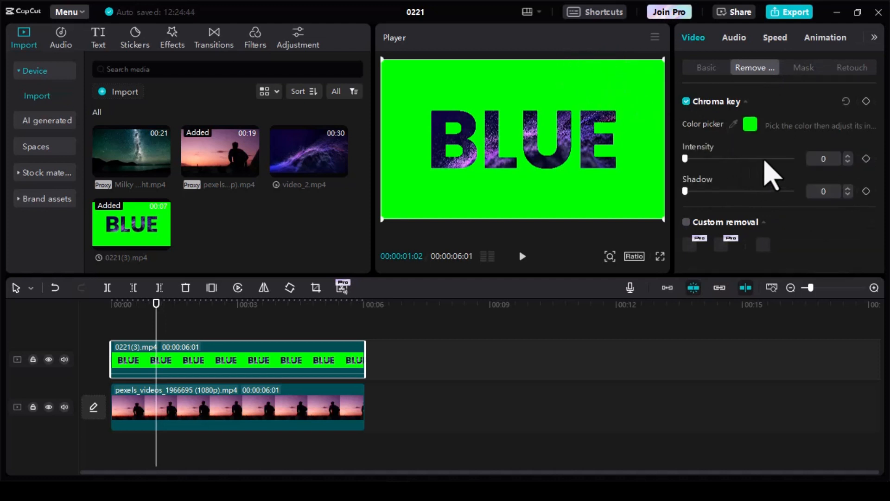
left_click(764, 160)
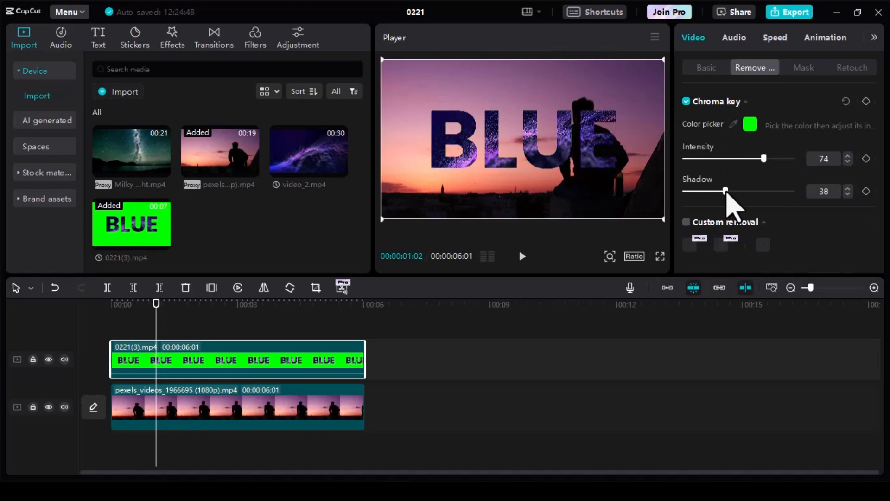
Step: Check the keyed text full screen and set the chroma key intensity to 96
key("ctrl+shift+f")
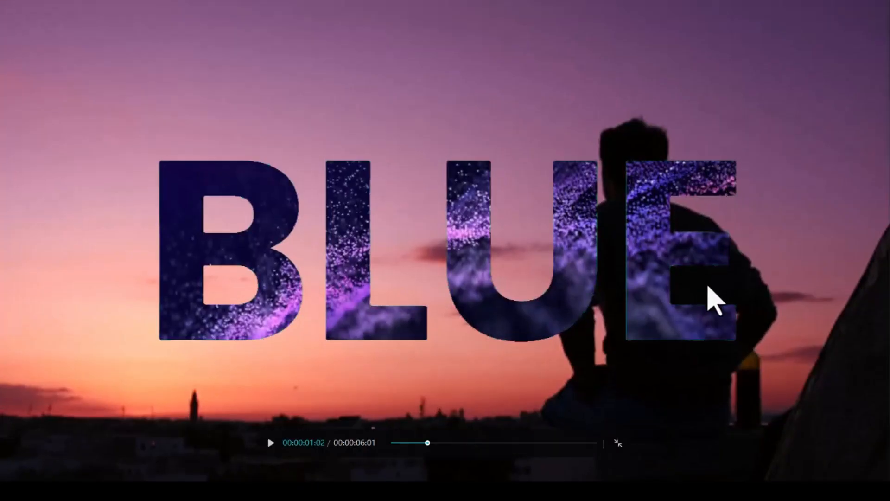
key("Escape")
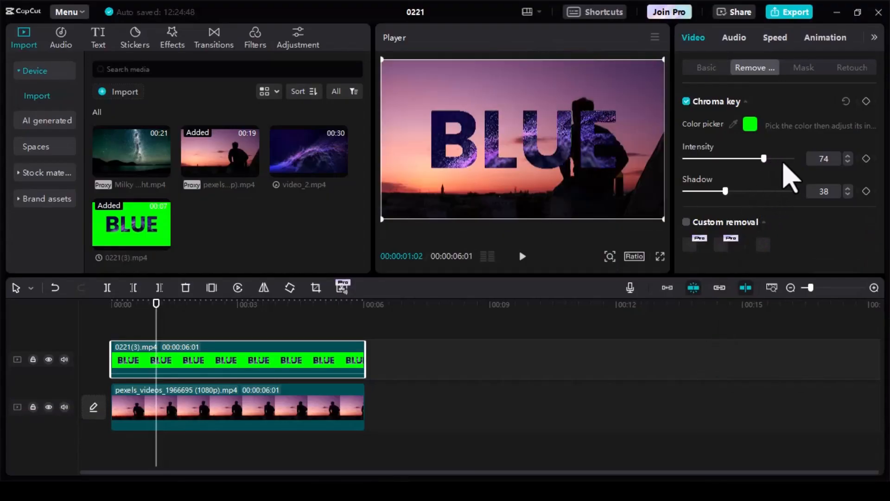
key("ctrl+shift+f")
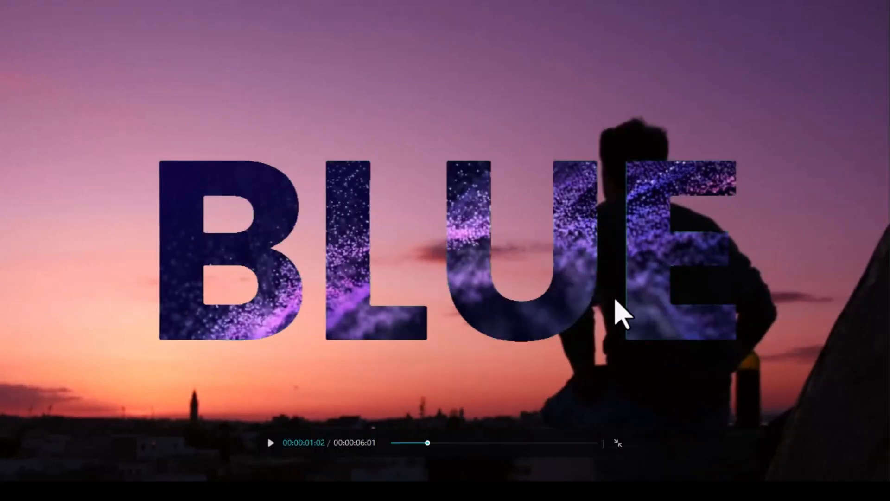
key("Escape")
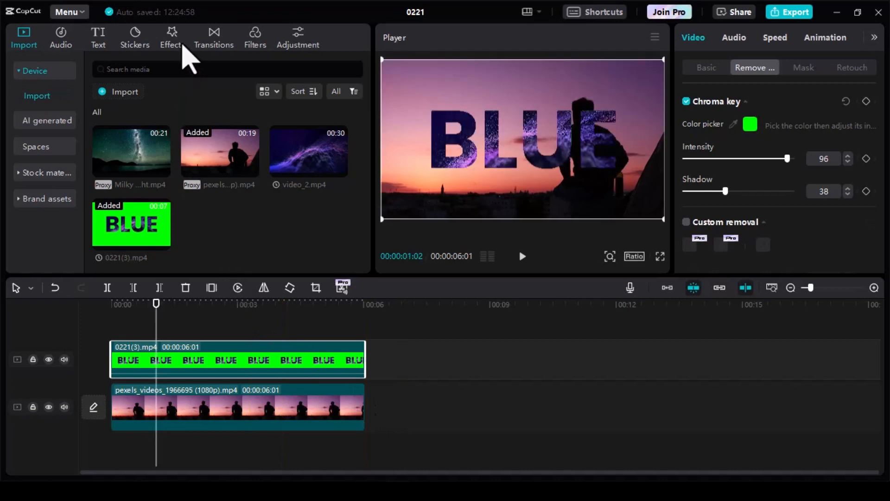
left_click(172, 42)
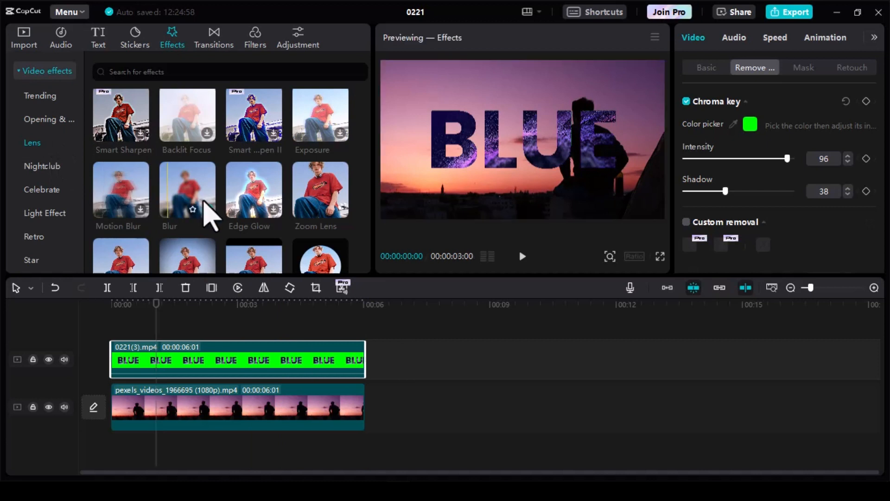
left_click_drag(192, 195, 159, 395)
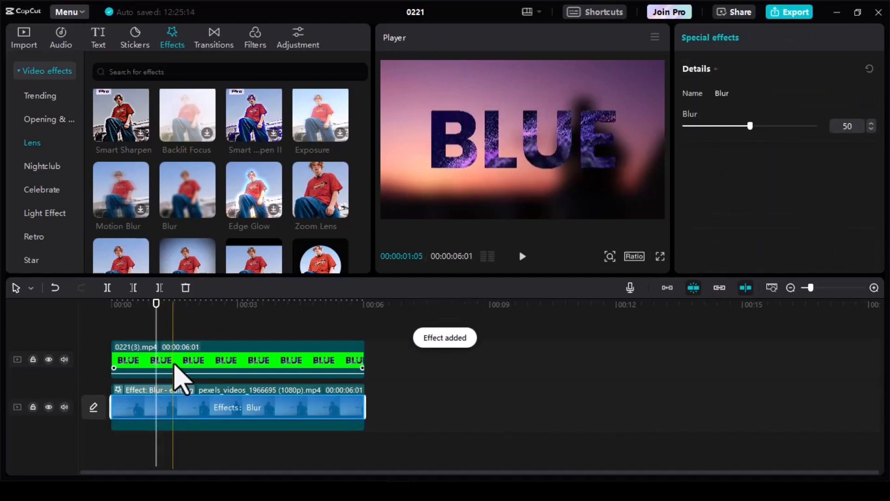
left_click_drag(717, 126, 708, 132)
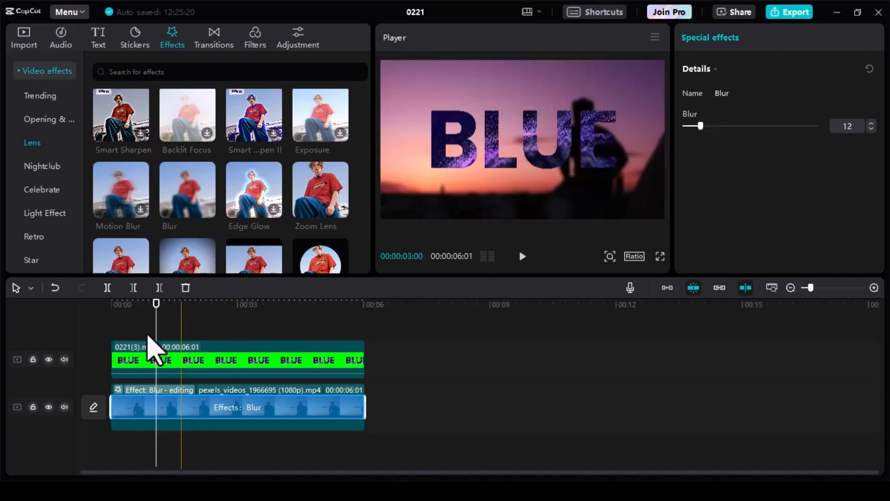
Step: Play the finished composition full screen from the beginning of the timeline
left_click_drag(144, 304, 74, 323)
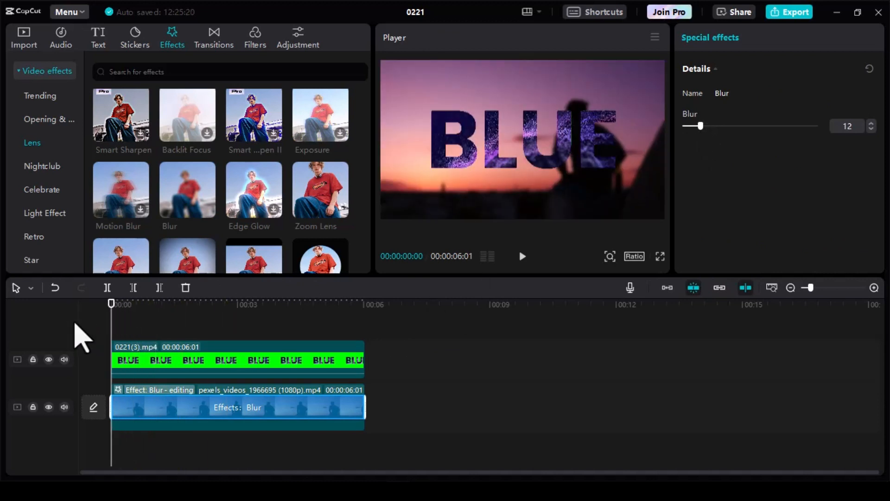
key("ctrl+shift+f")
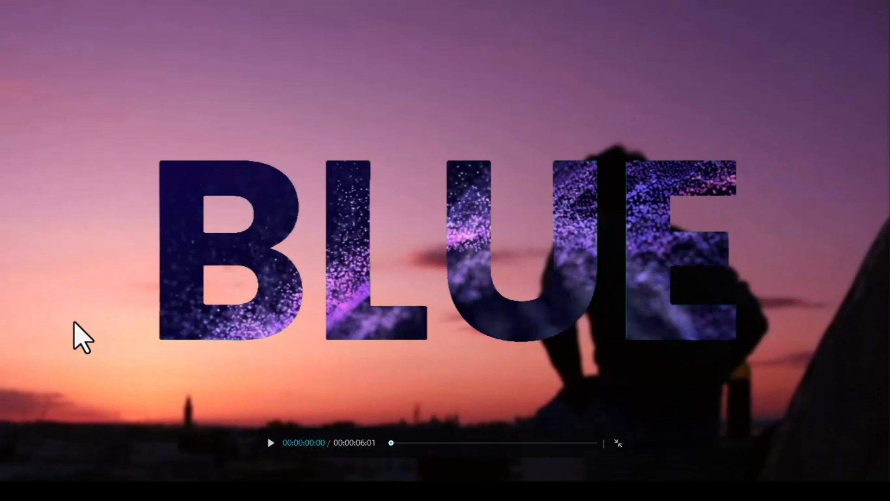
key("space")
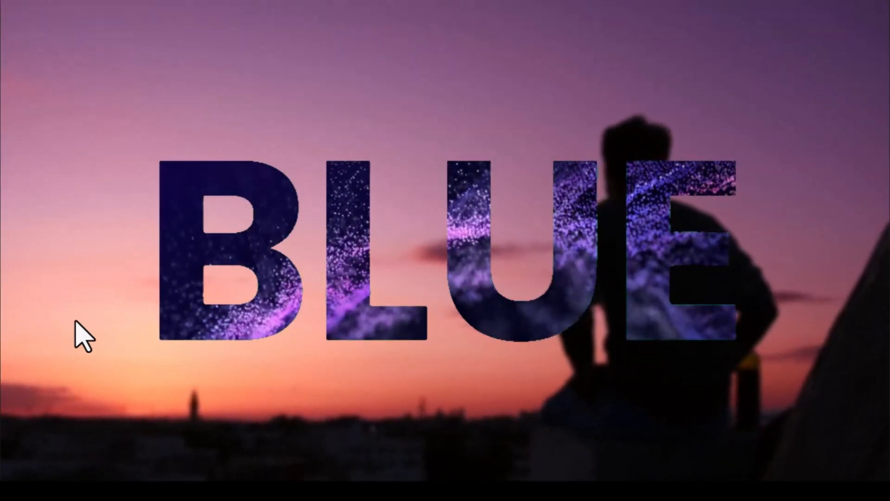
key("Escape")
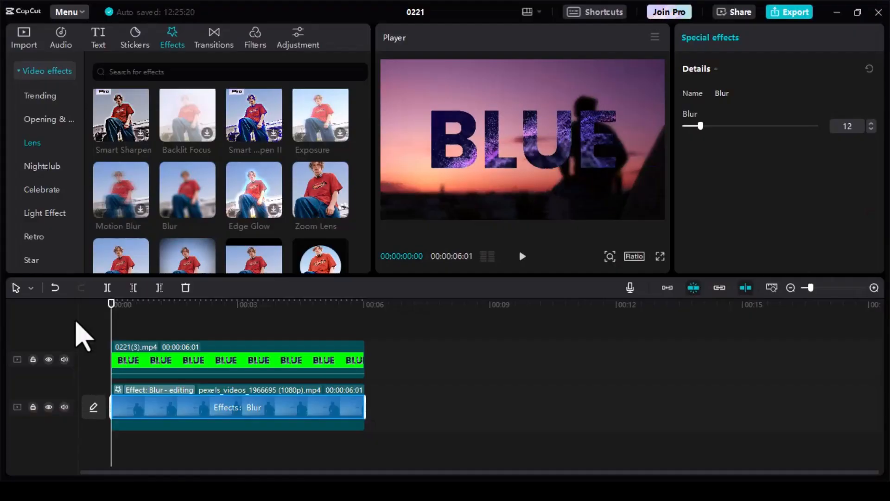